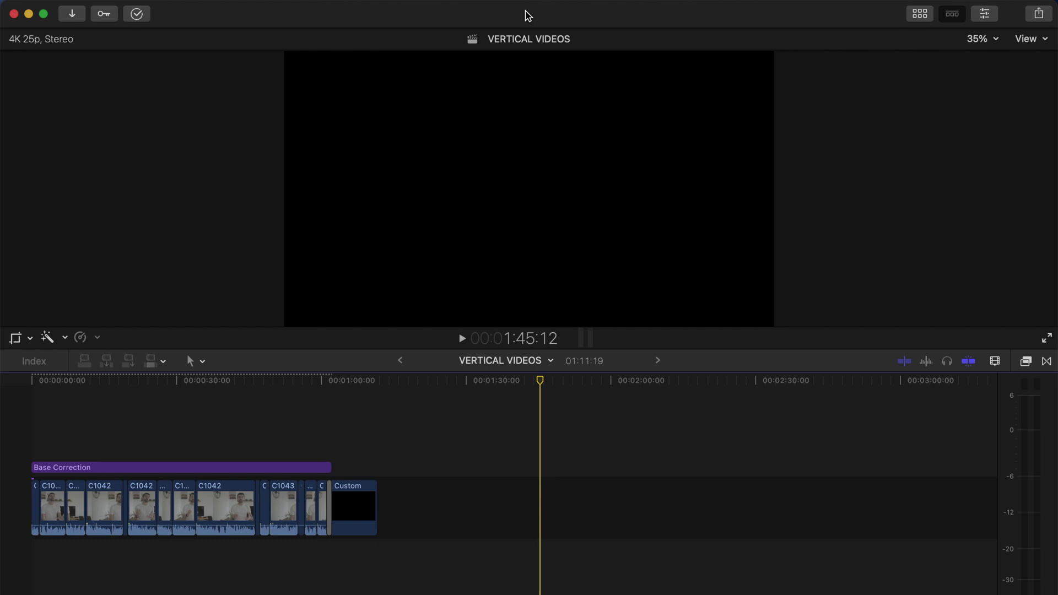
- Start a new project and name it 'Vertical'
click(127, 3)
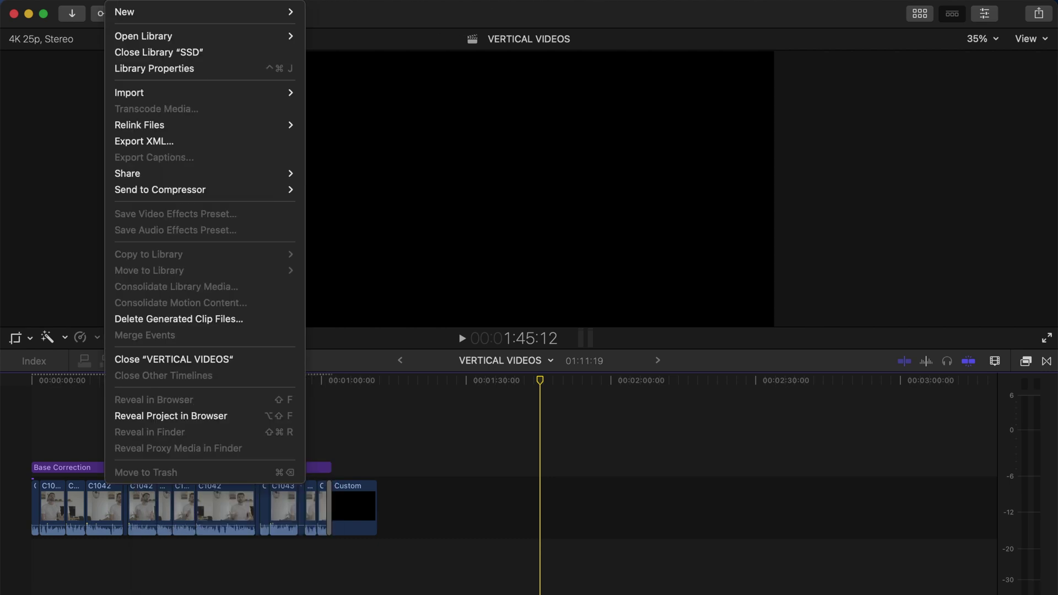
click(181, 3)
click(127, 3)
mouse_move(142, 14)
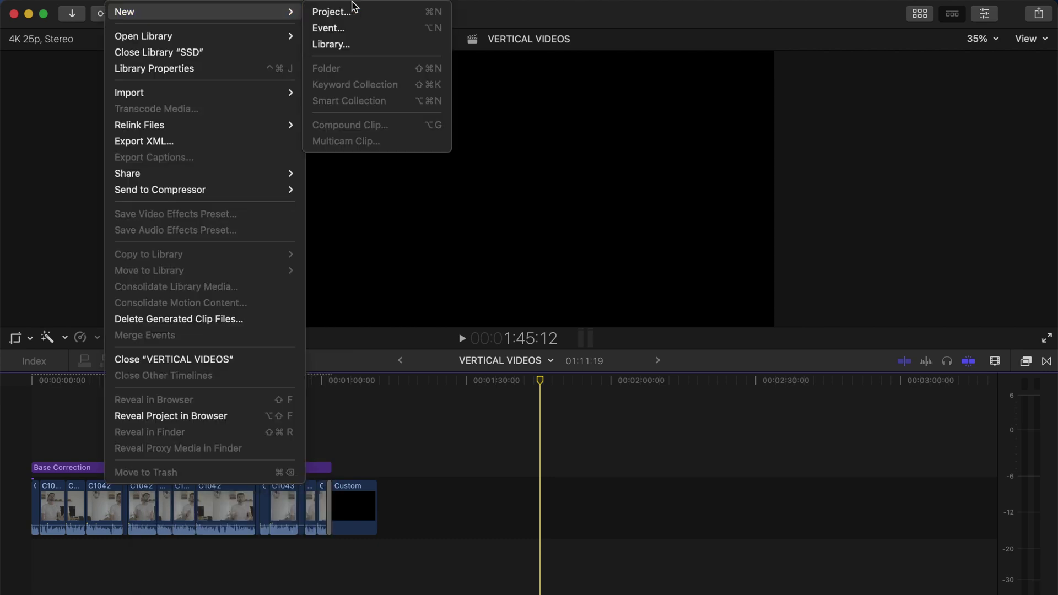
click(351, 10)
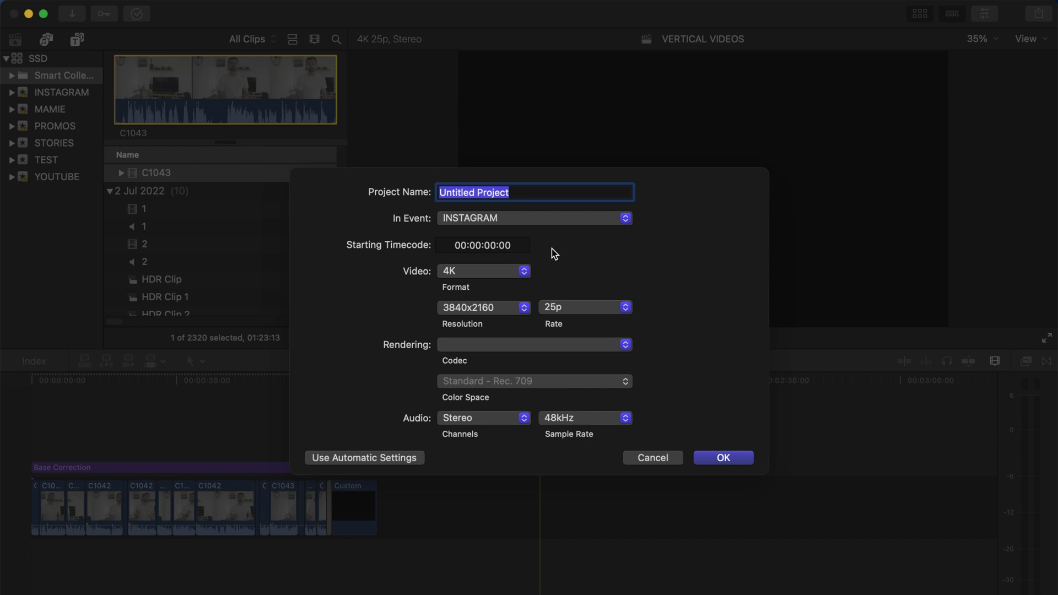
text(Vertical)
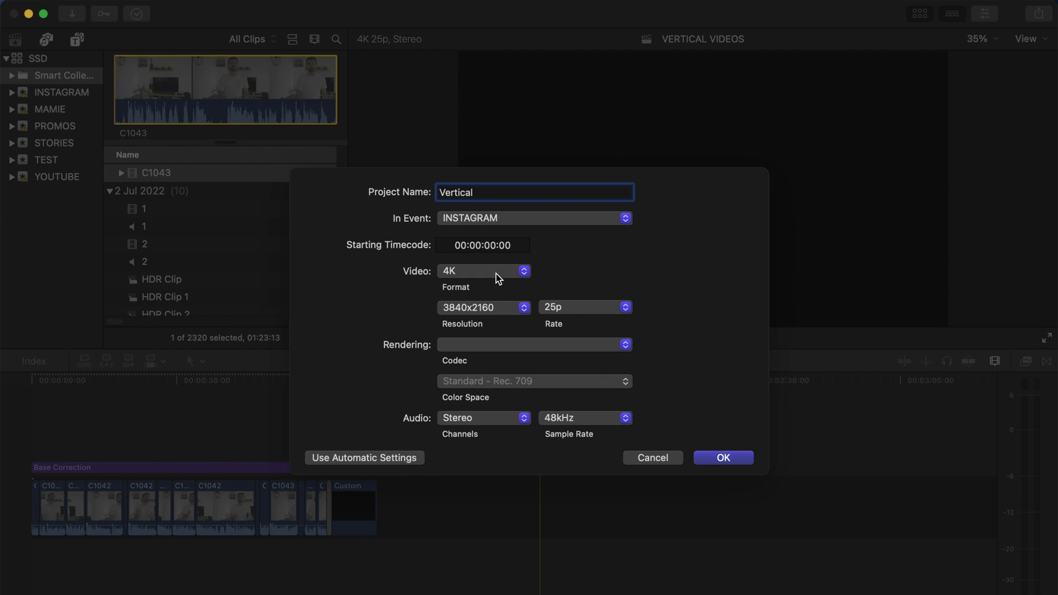
- Set the project format to Vertical at 1080x1920, keeping the rate at 25p
click(498, 272)
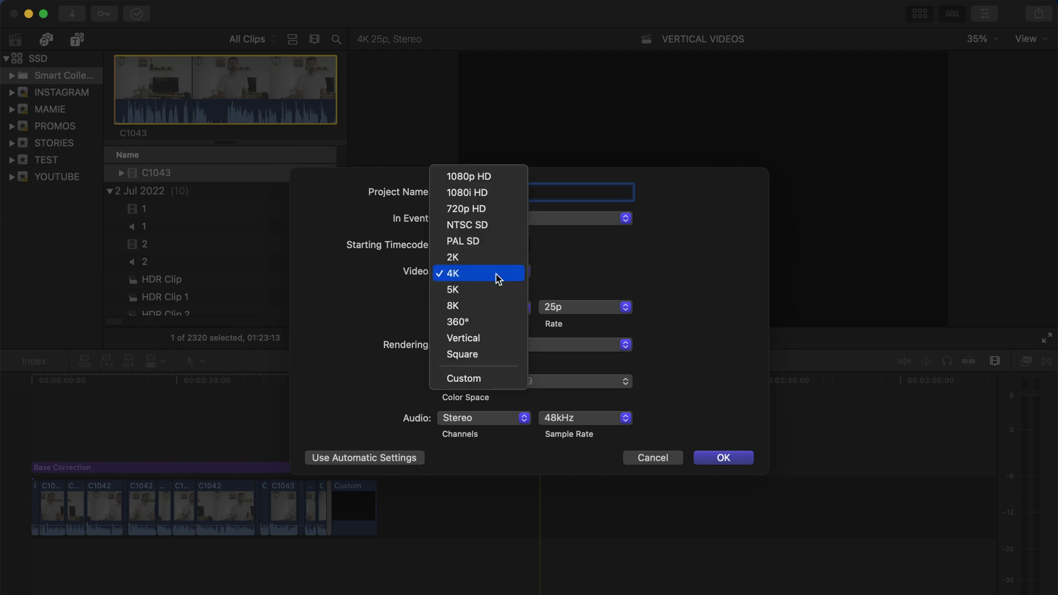
click(487, 338)
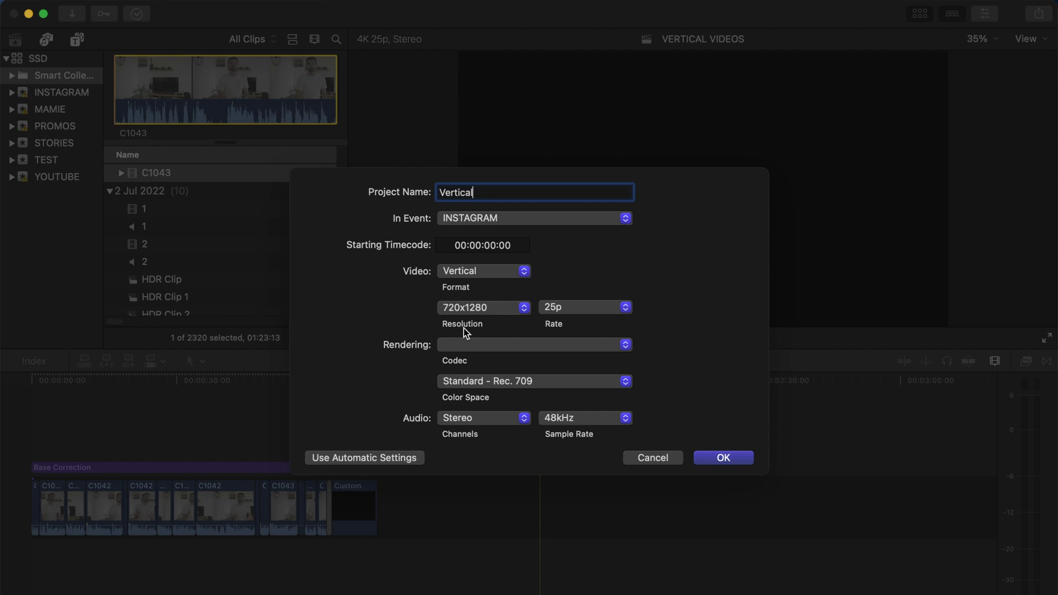
click(506, 312)
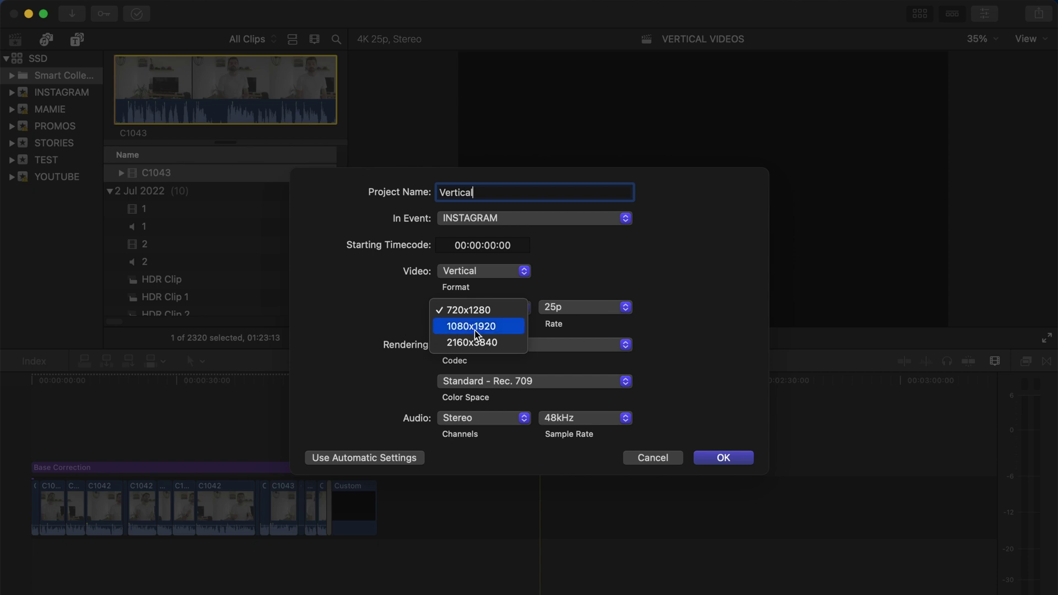
click(451, 326)
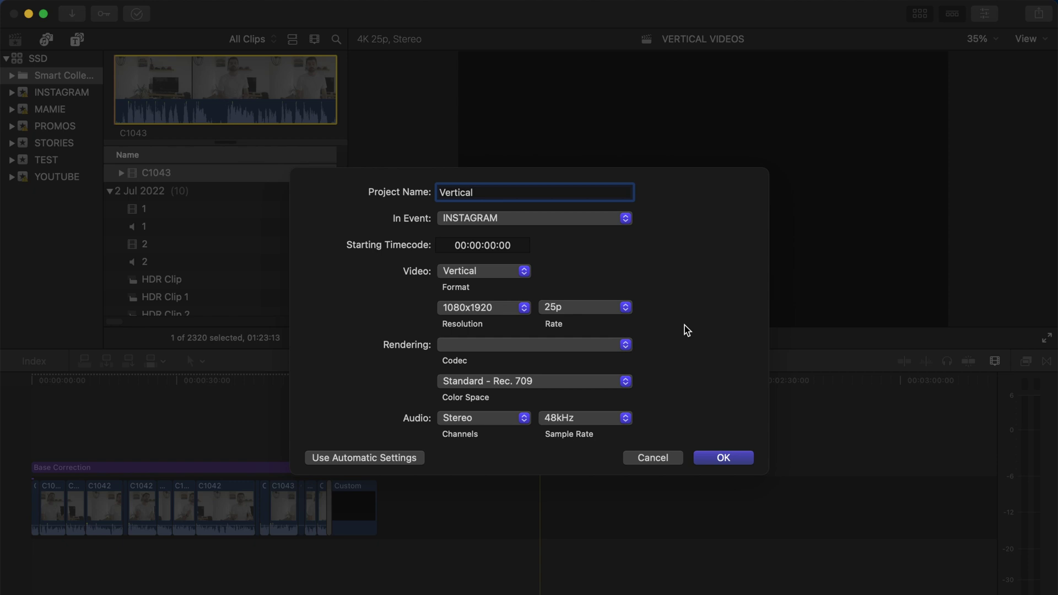
click(578, 318)
click(501, 333)
click(653, 458)
click(280, 507)
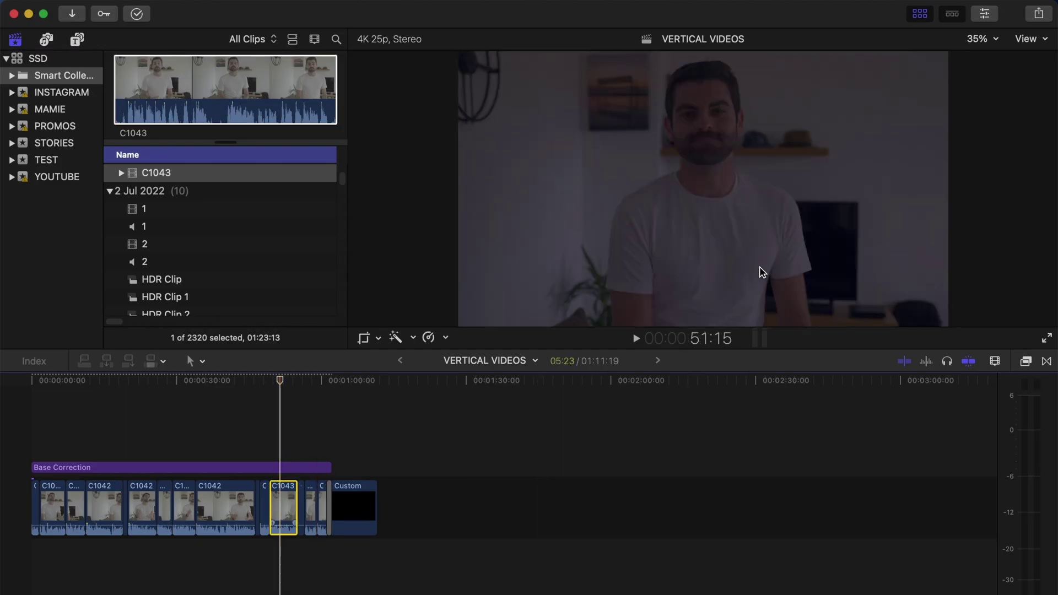
click(986, 14)
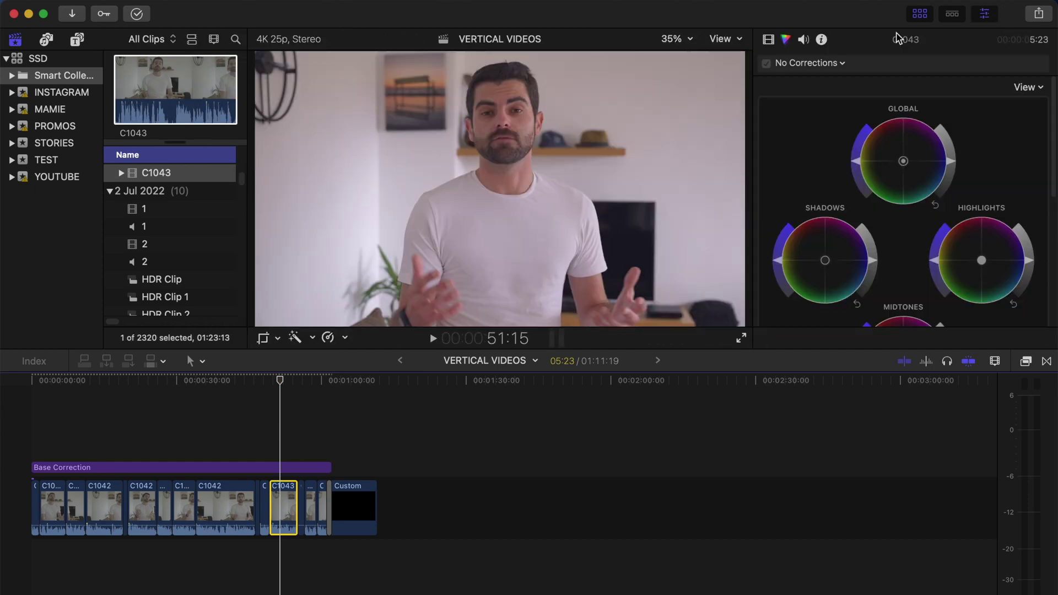
click(821, 39)
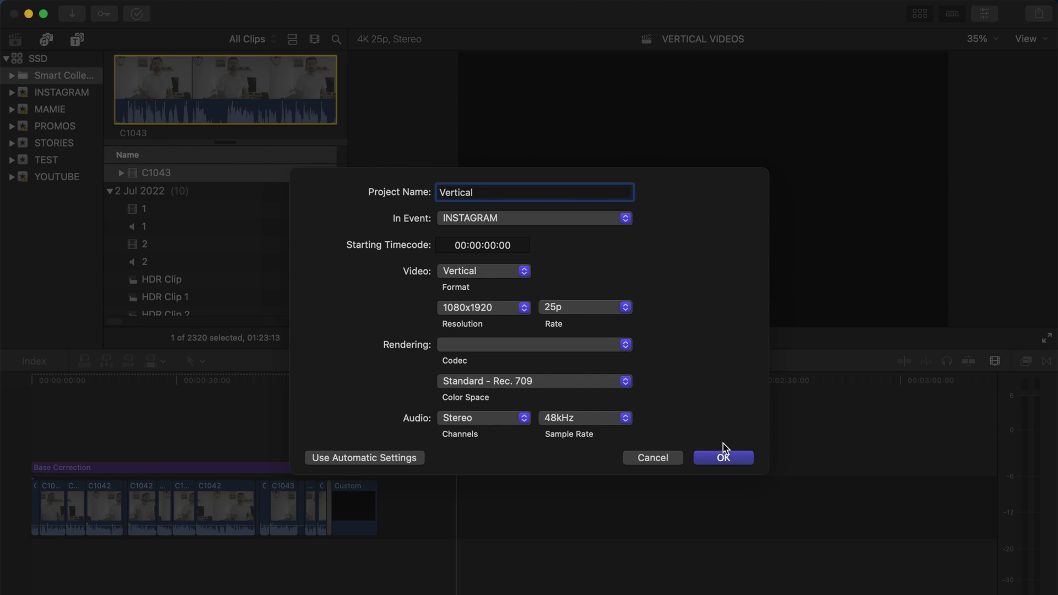
- Create the 1080x1920 25p Vertical project and fit its empty timeline into view
click(723, 458)
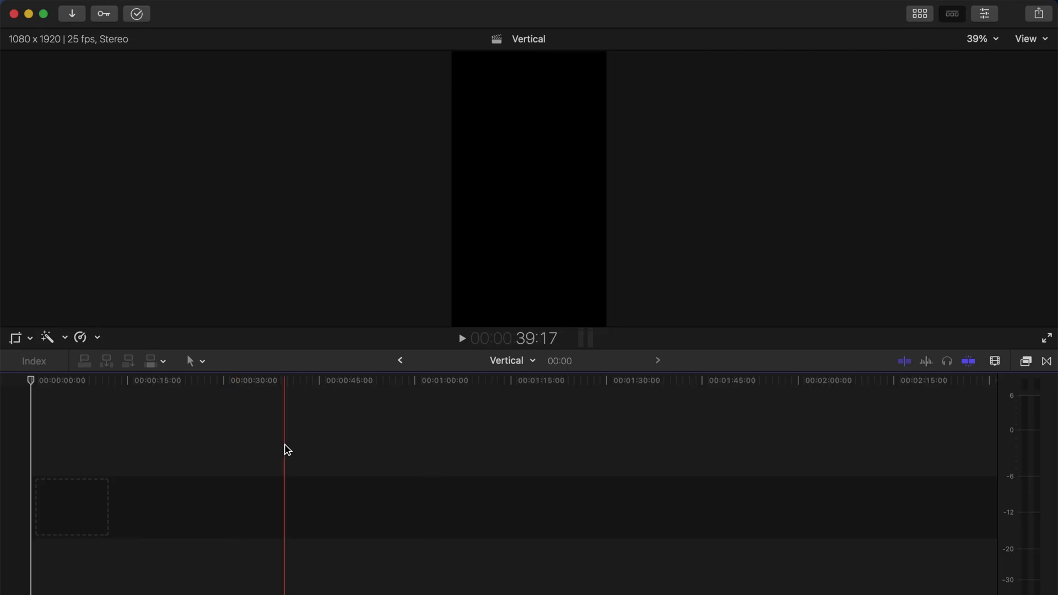
click(286, 449)
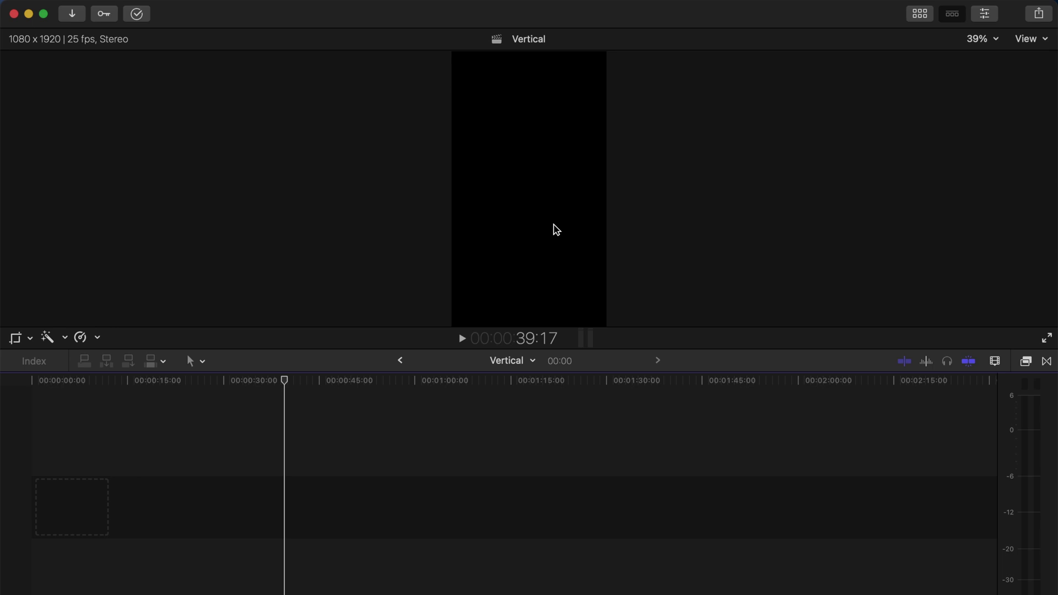
key(super+v)
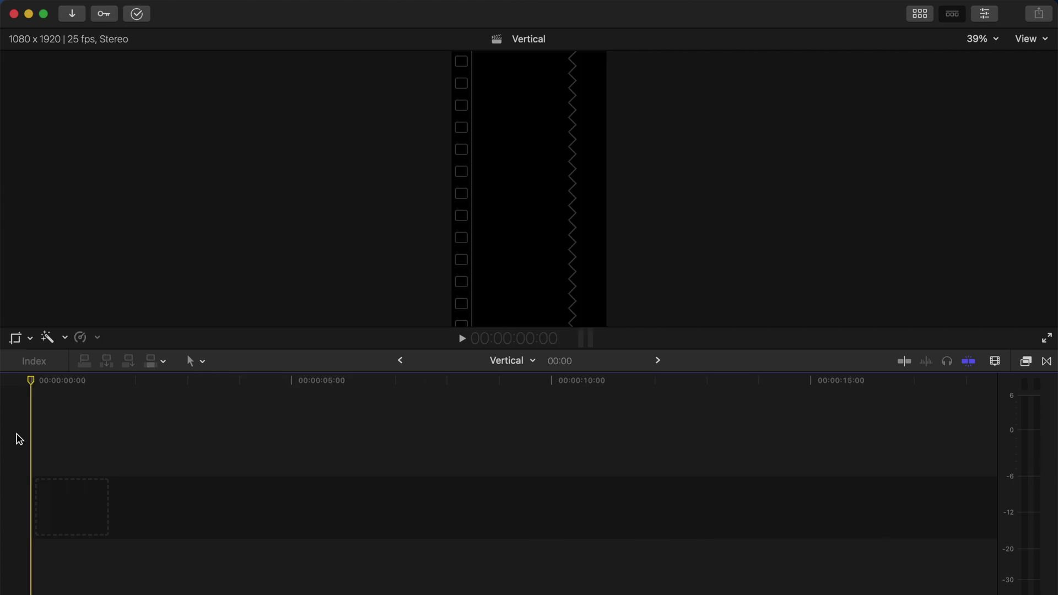
- Paste the horizontal beach sunset clips into the timeline, skim through them, then return to the start
key(super+v)
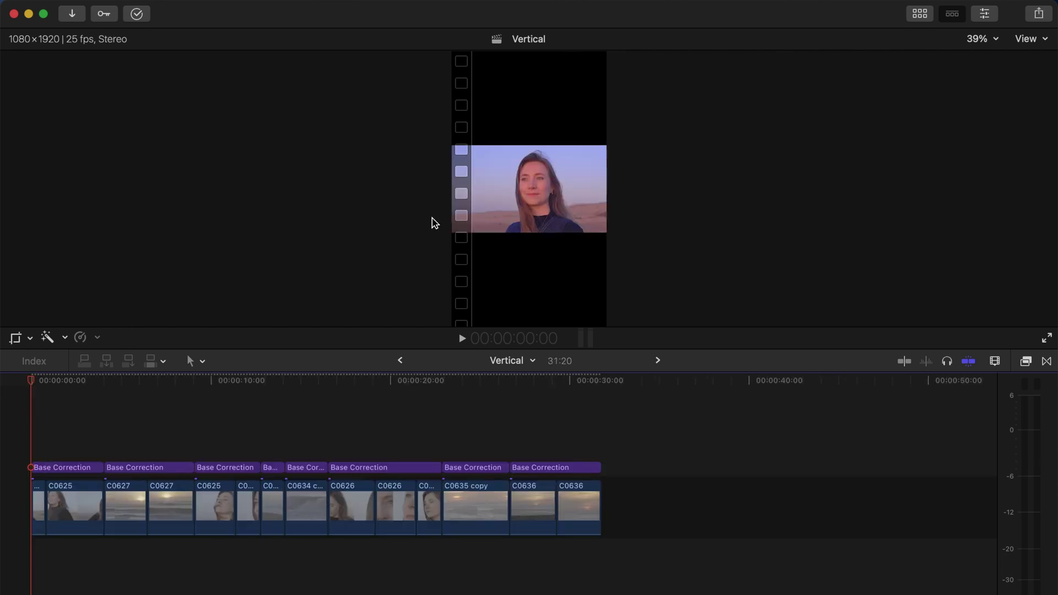
click(72, 445)
click(128, 456)
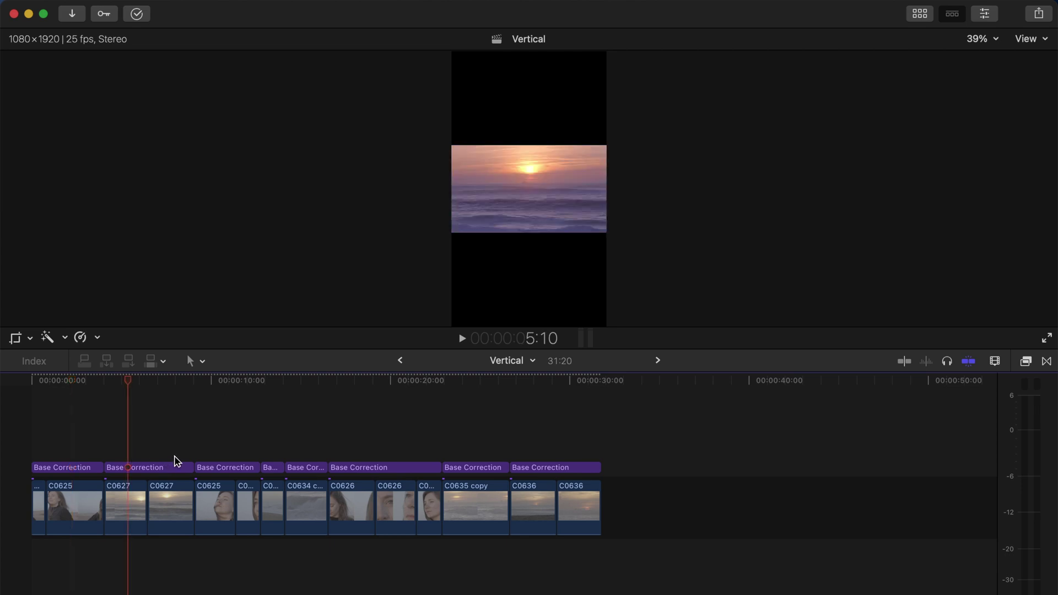
click(175, 459)
click(220, 457)
click(307, 456)
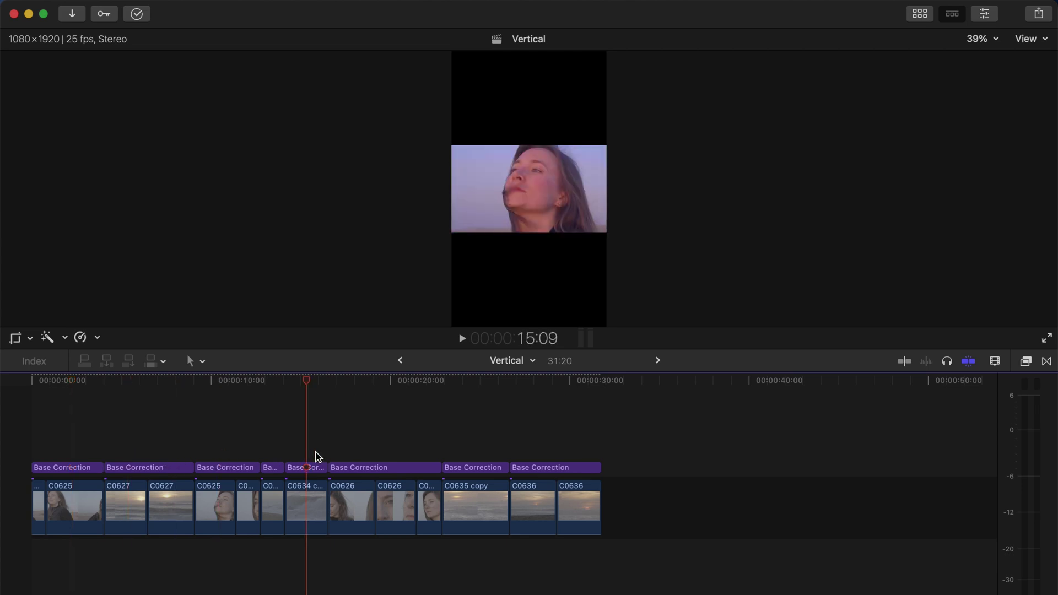
click(361, 456)
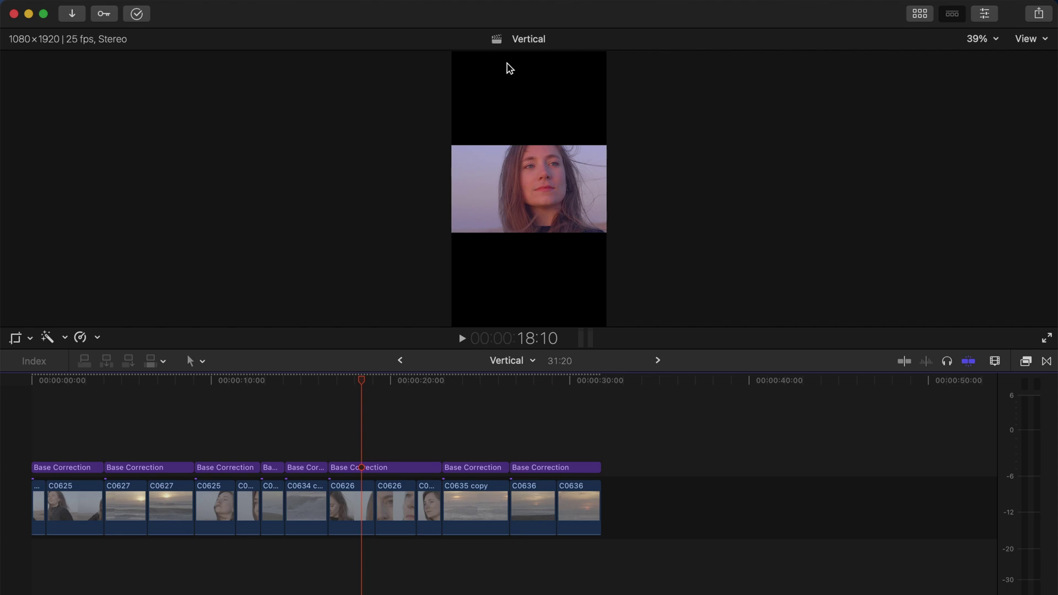
key(Home)
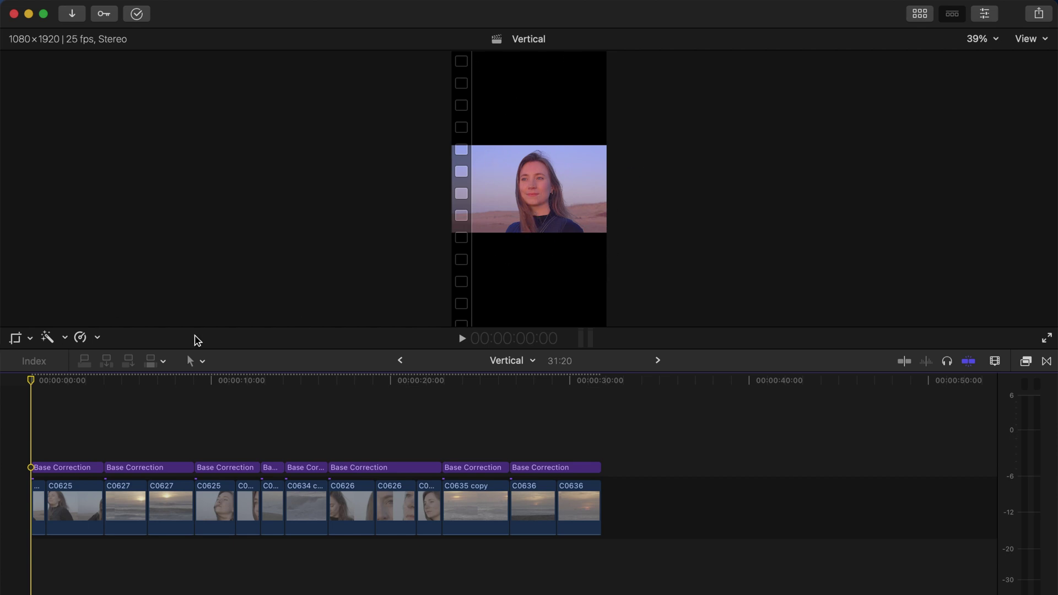
- Crop the first C0625 clip to a portrait region, nudged slightly right onto the woman's face
click(39, 500)
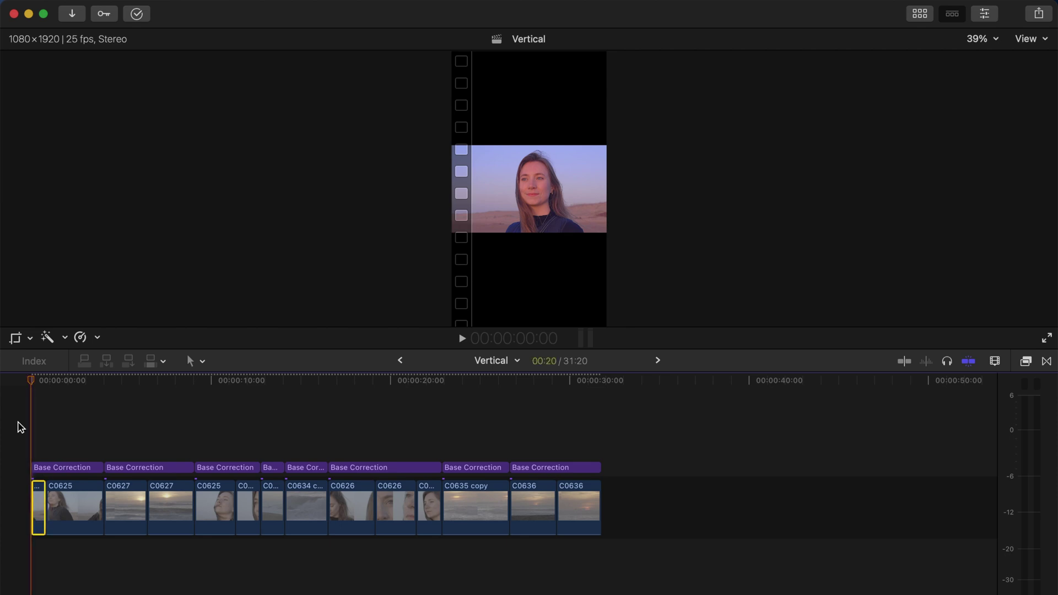
click(31, 338)
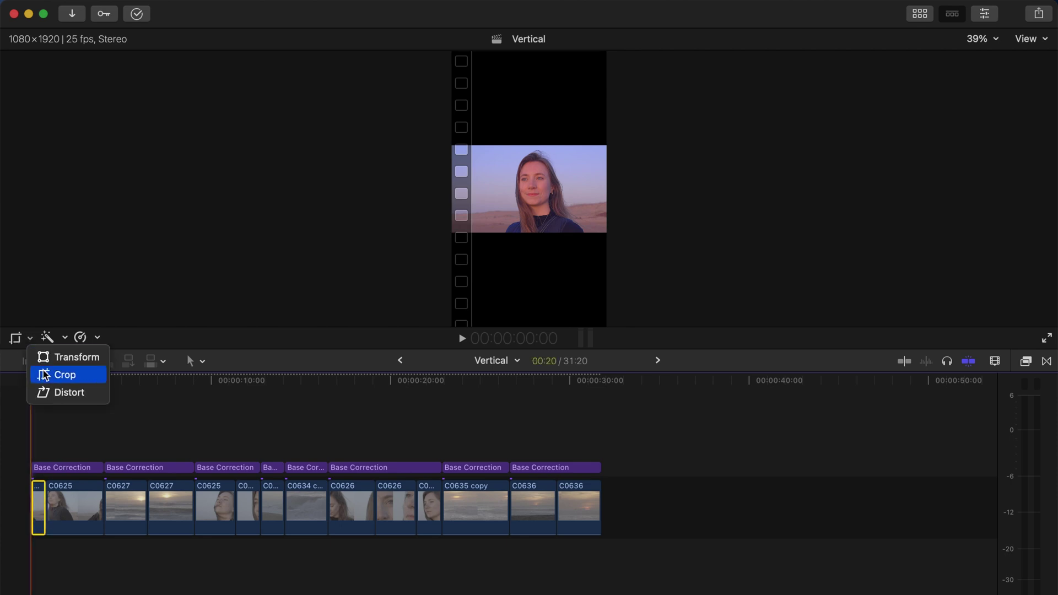
click(59, 374)
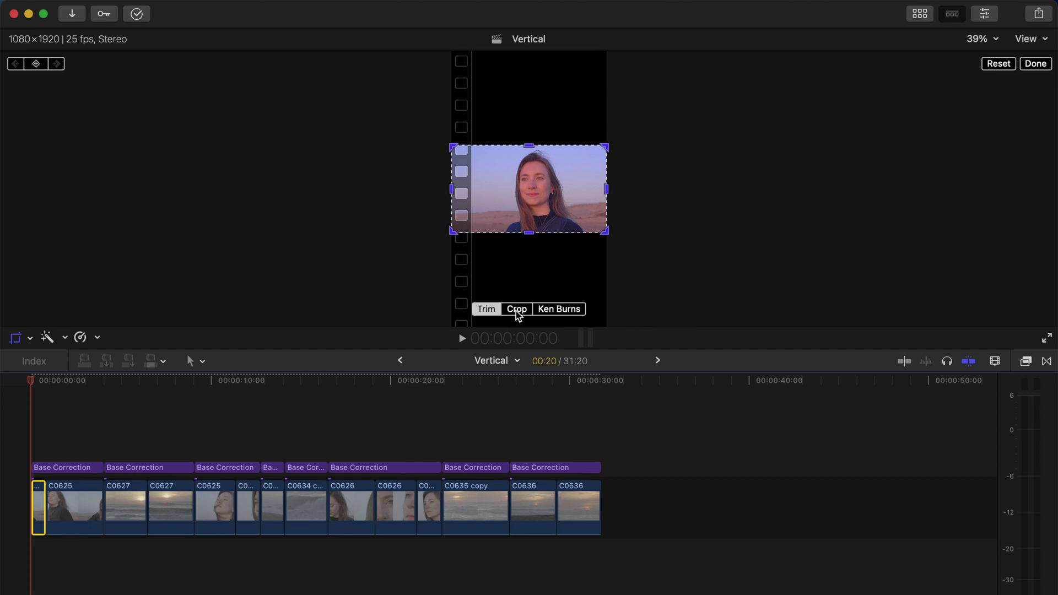
click(516, 310)
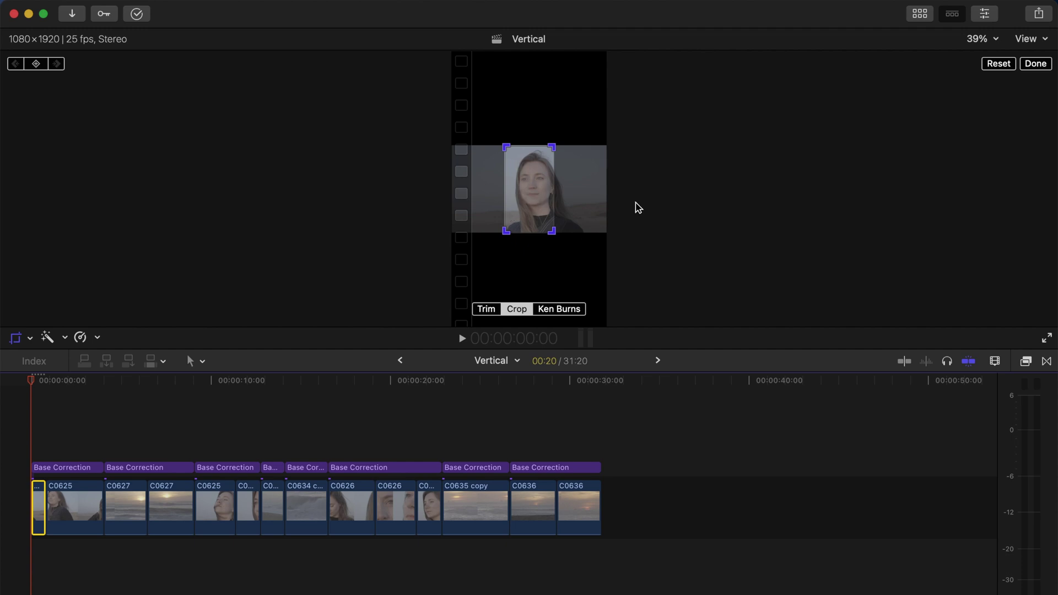
click(1035, 65)
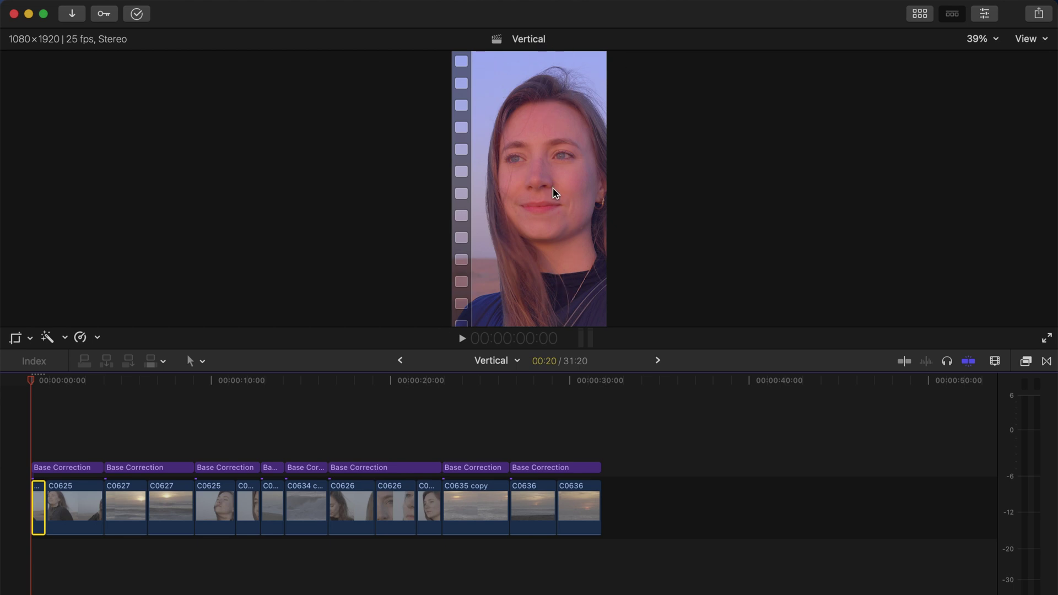
key(shift+c)
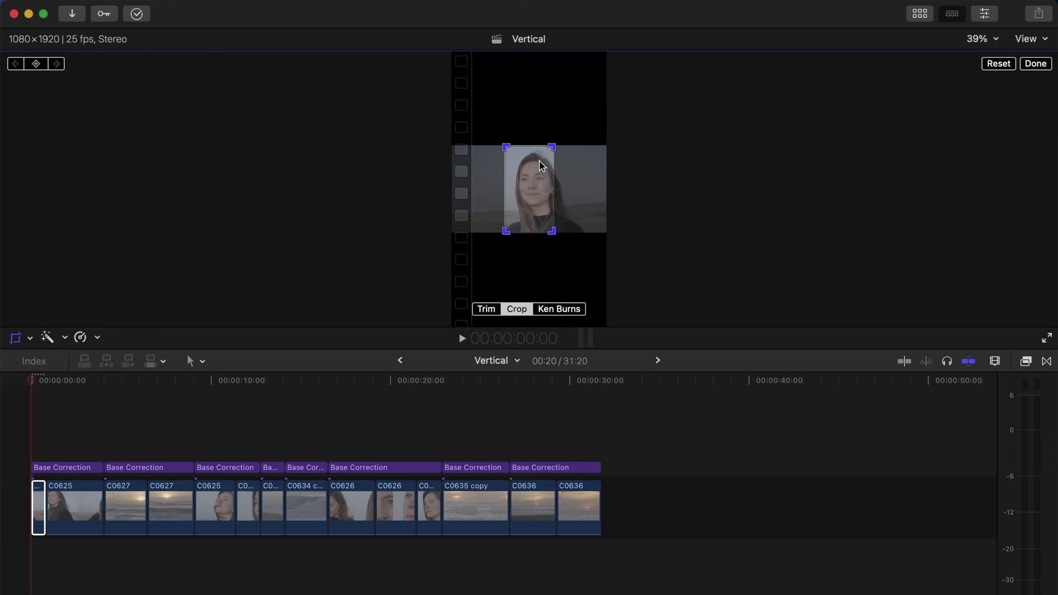
drag(530, 192, 536, 192)
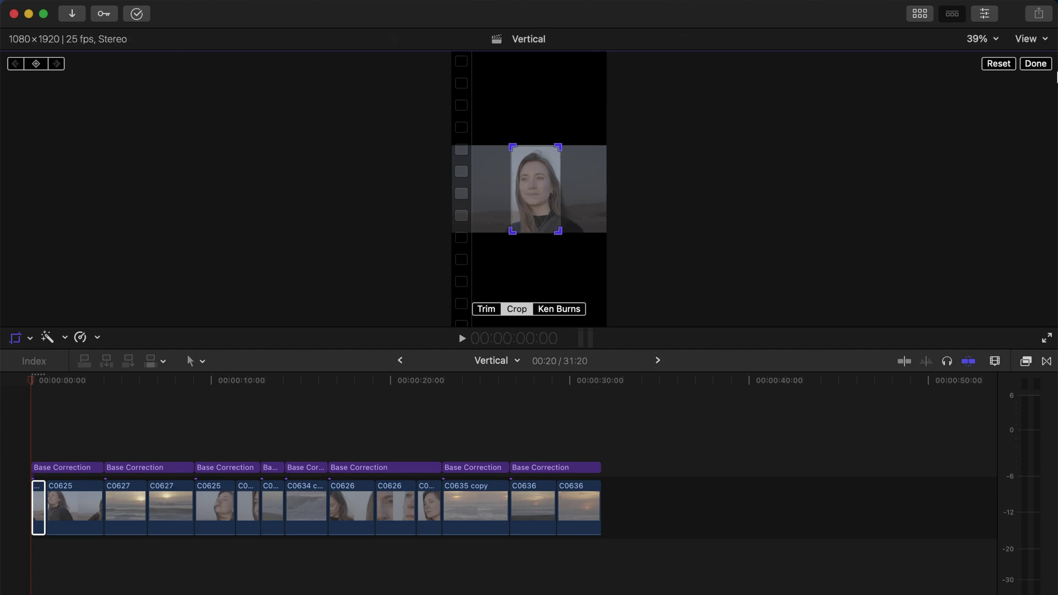
click(1035, 63)
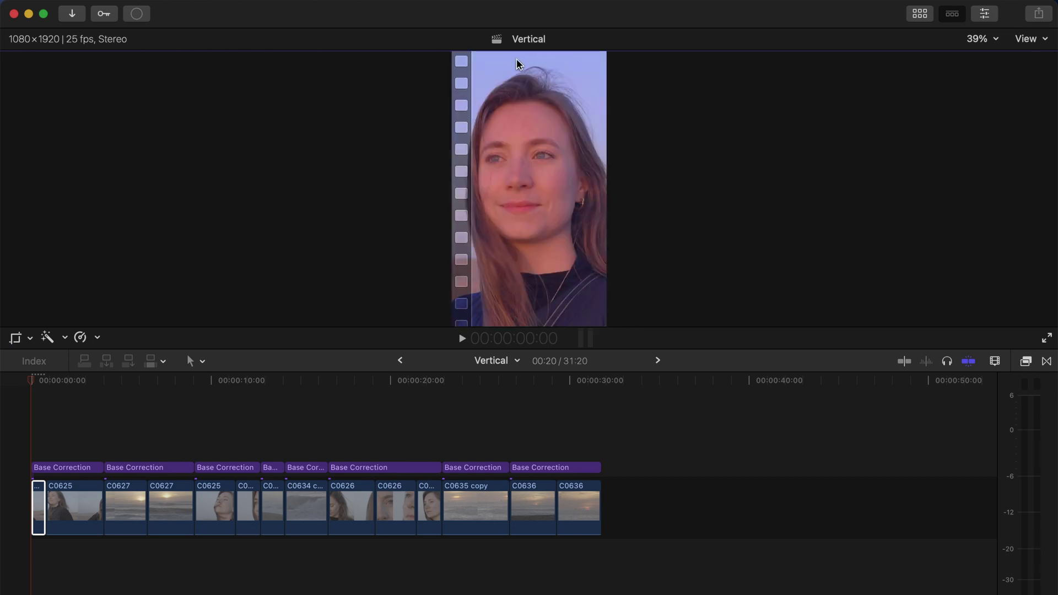
- Select all timeline clips and apply Modify > Smart Conform to reframe them vertically
click(312, 582)
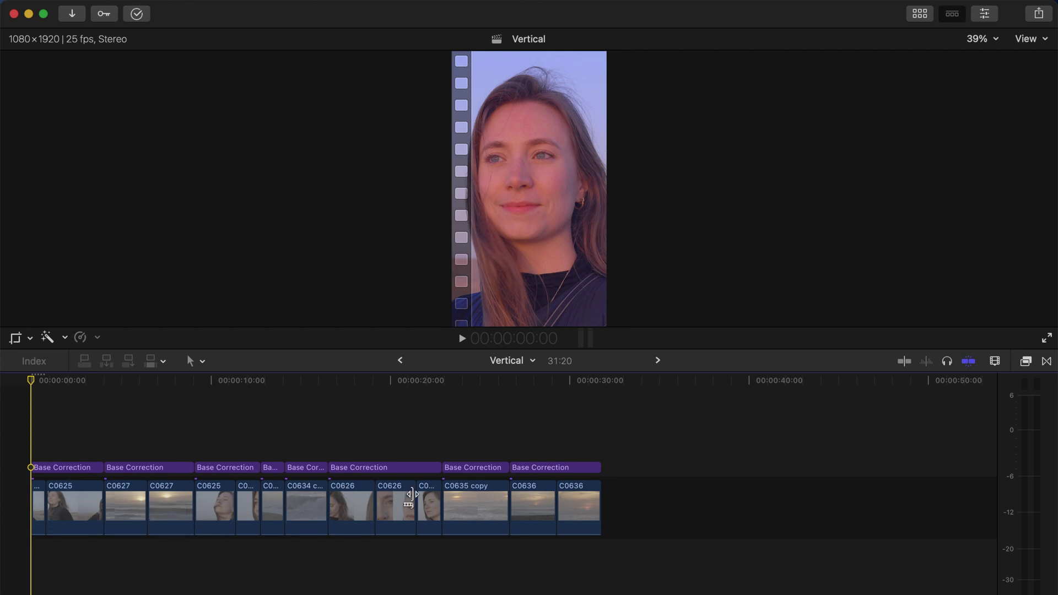
click(102, 570)
drag(73, 553, 611, 498)
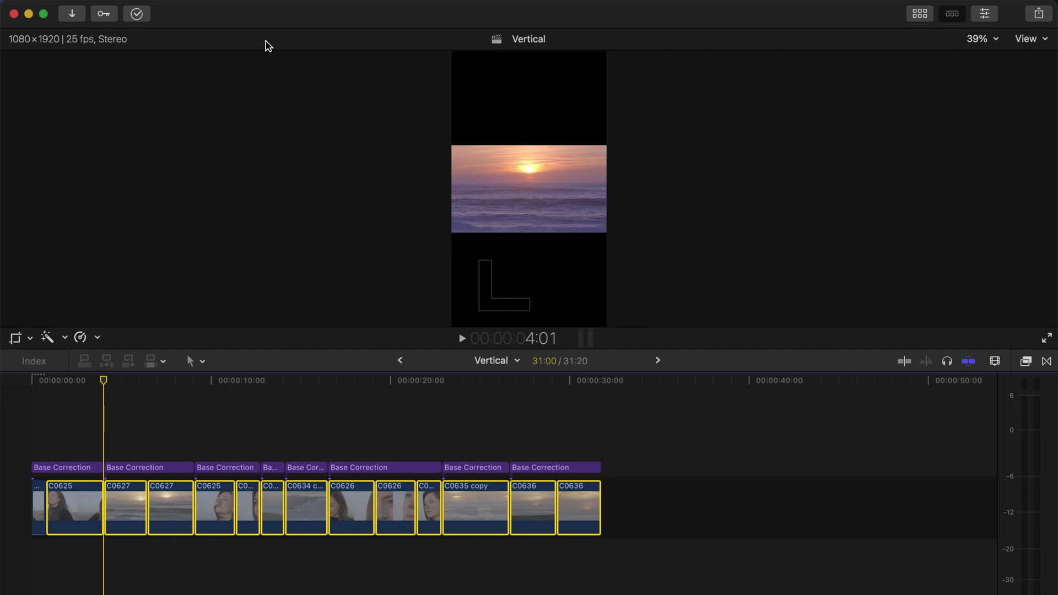
click(287, 1)
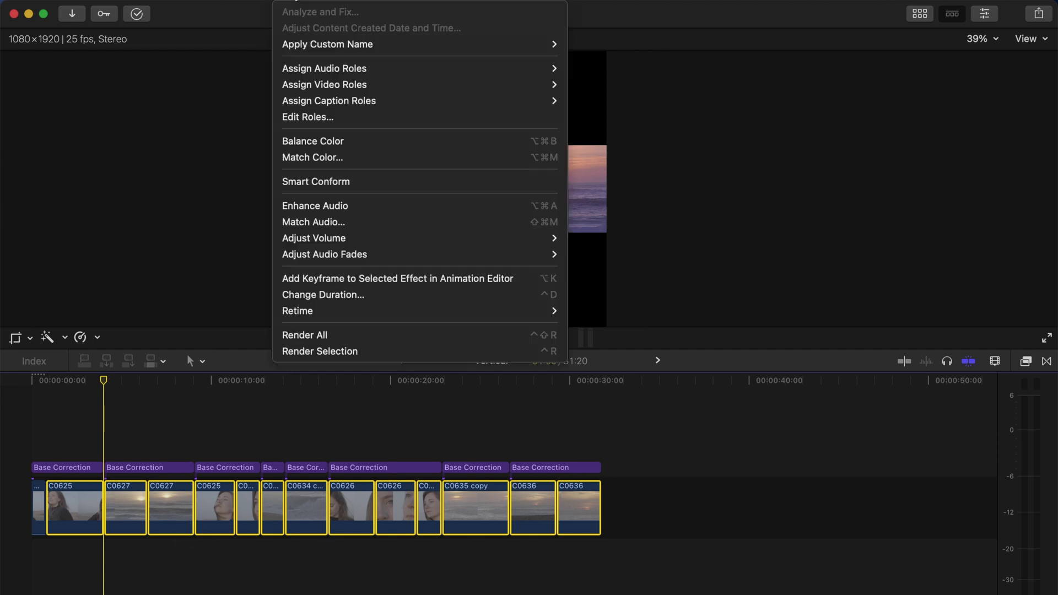
click(382, 180)
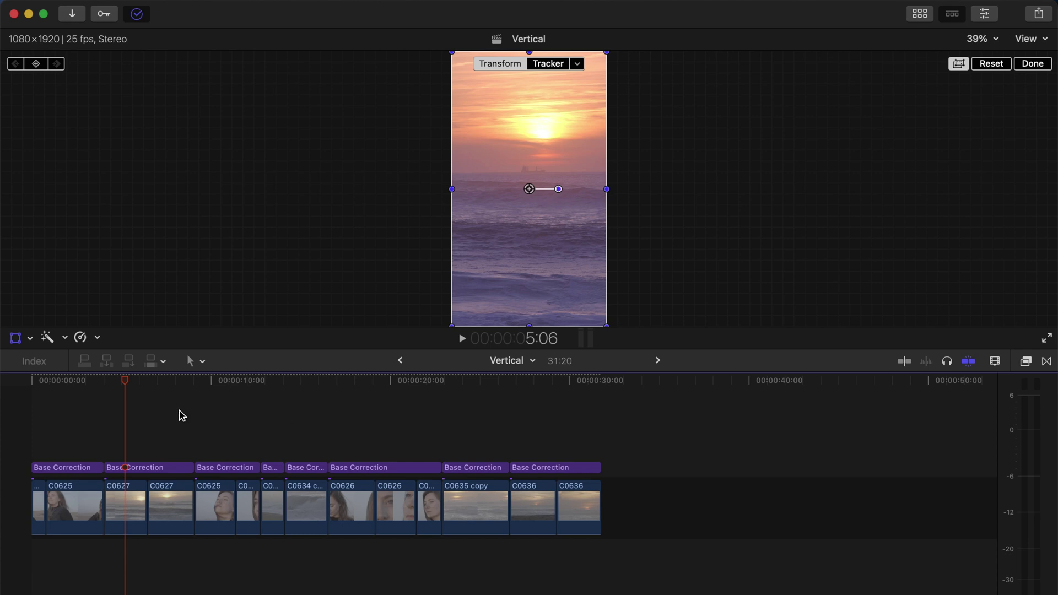
- Shift the C0627 sunset clip's image left to X -27 px
click(165, 446)
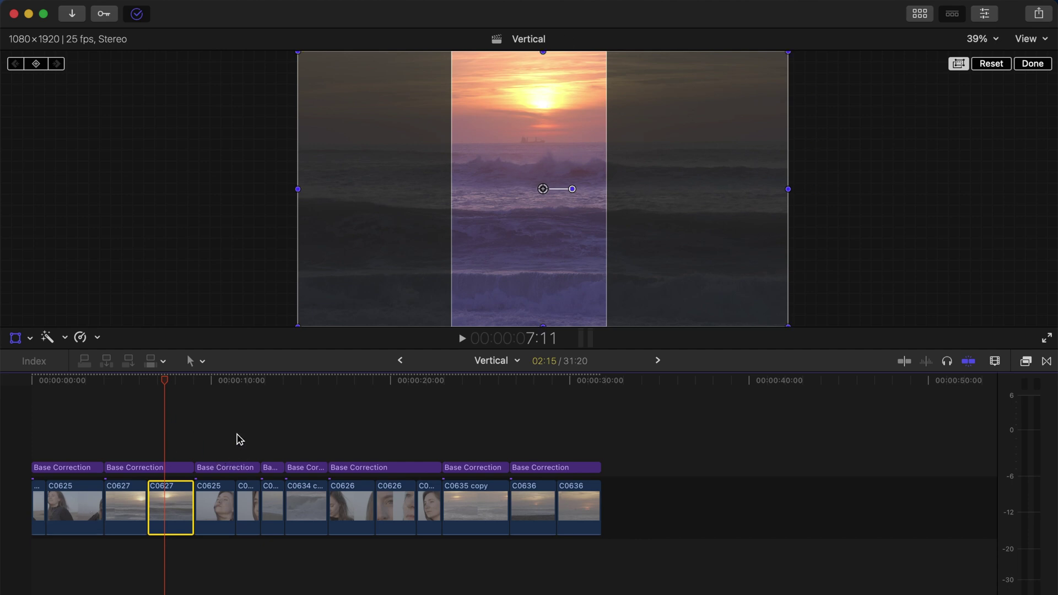
click(129, 512)
click(131, 516)
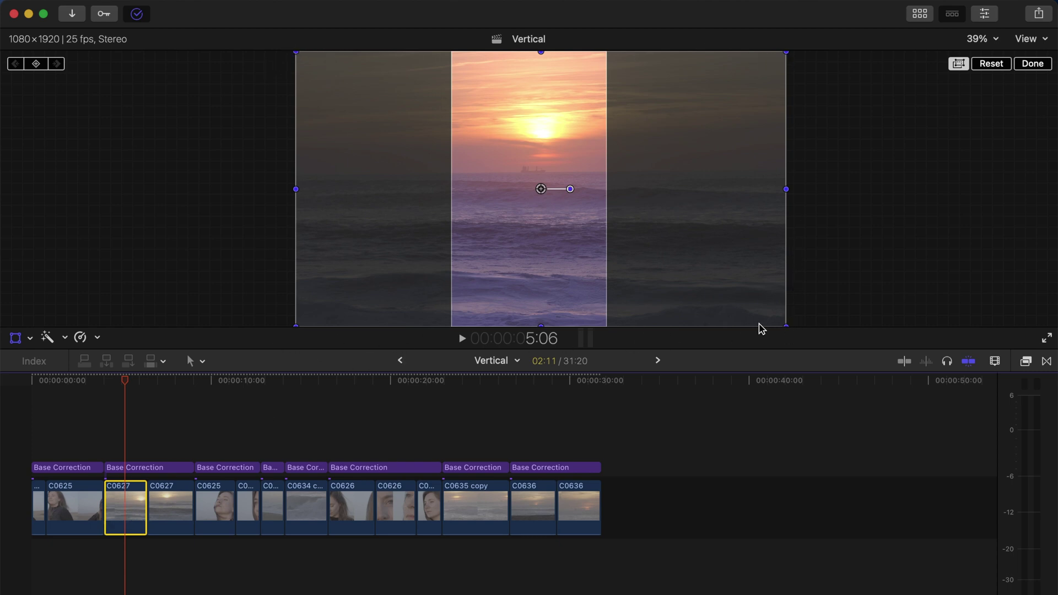
click(122, 501)
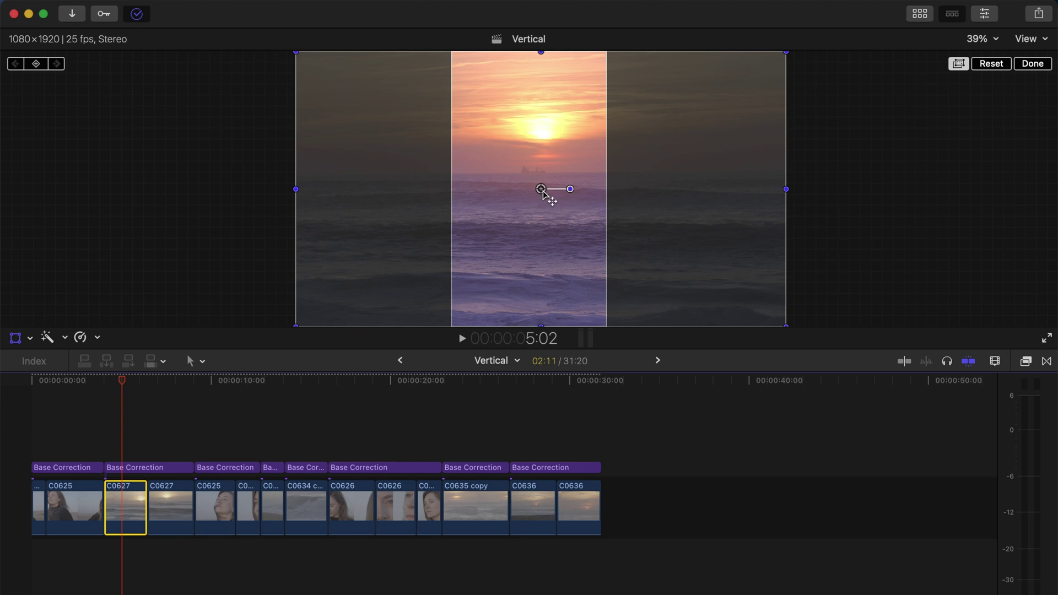
mouse_move(541, 191)
mouse_down()
mouse_move(512, 189)
mouse_move(550, 191)
mouse_move(529, 190)
mouse_move(533, 200)
mouse_up()
- Shift the C0625 clip's image left to X -293 px
click(73, 504)
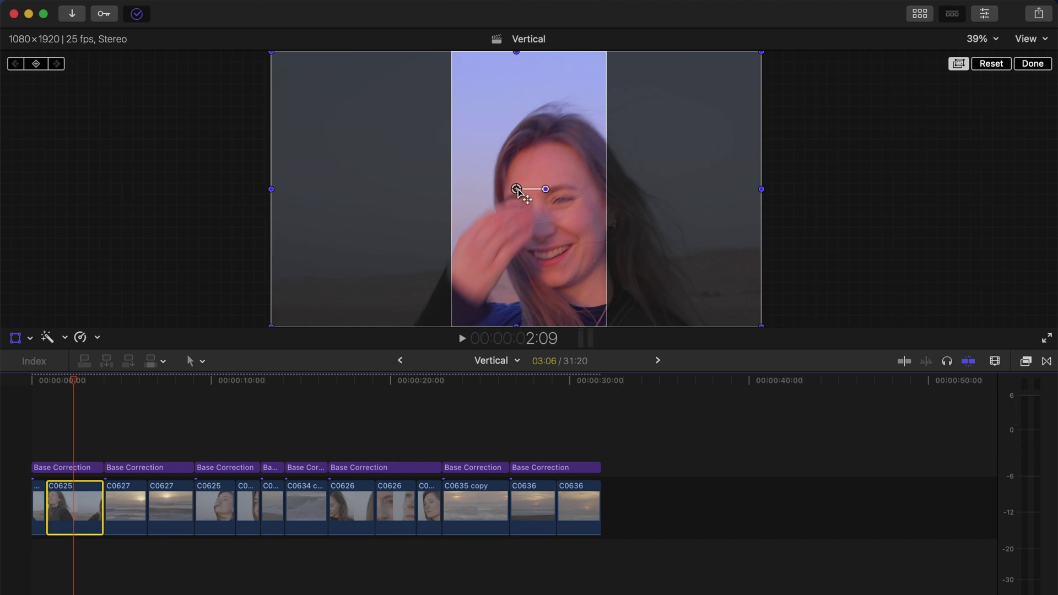
drag(517, 190, 482, 189)
click(165, 448)
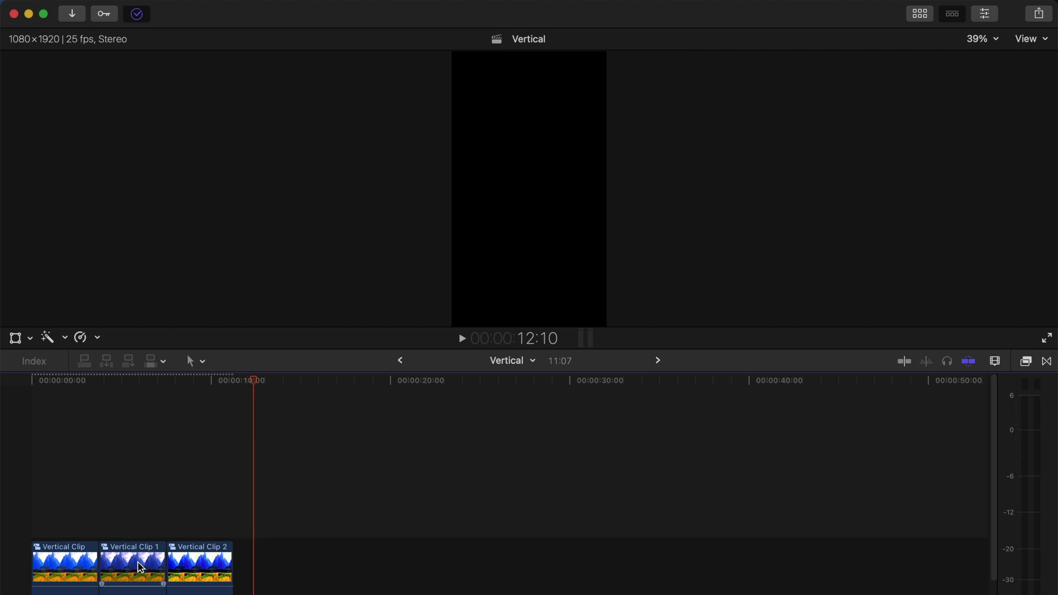
- Stack Vertical Clip 1 and Vertical Clip 2 above Vertical Clip at 0:00 and start transforming the top clip
key(super+equal)
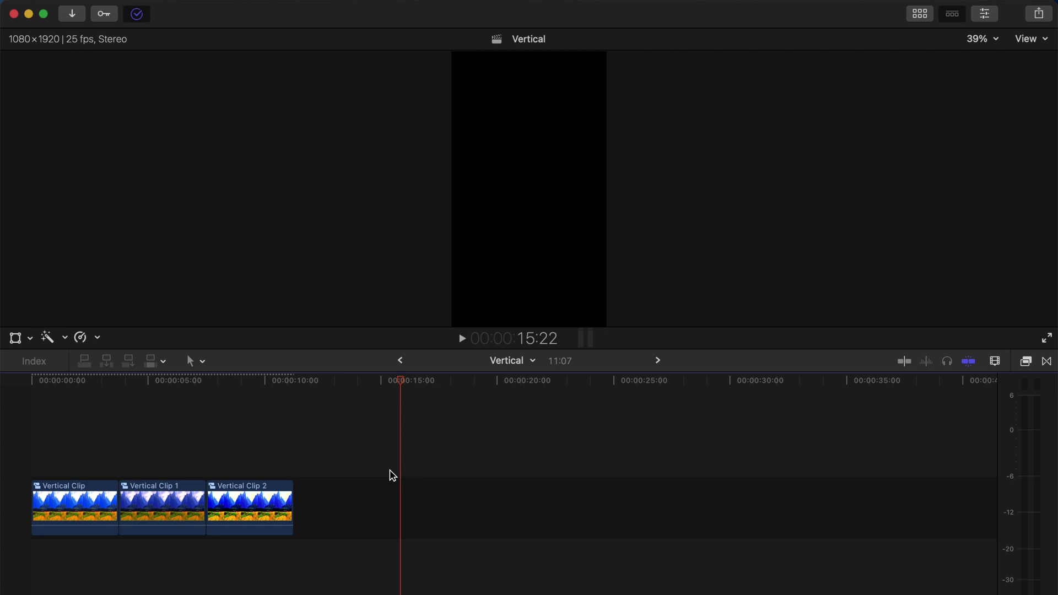
drag(164, 490, 75, 429)
drag(130, 502, 75, 435)
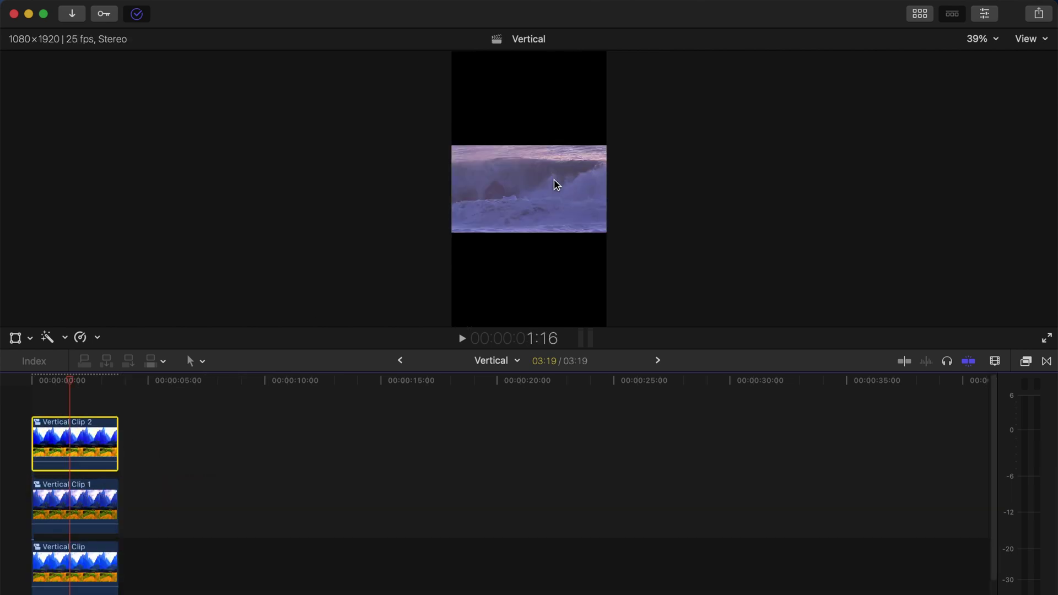
click(15, 337)
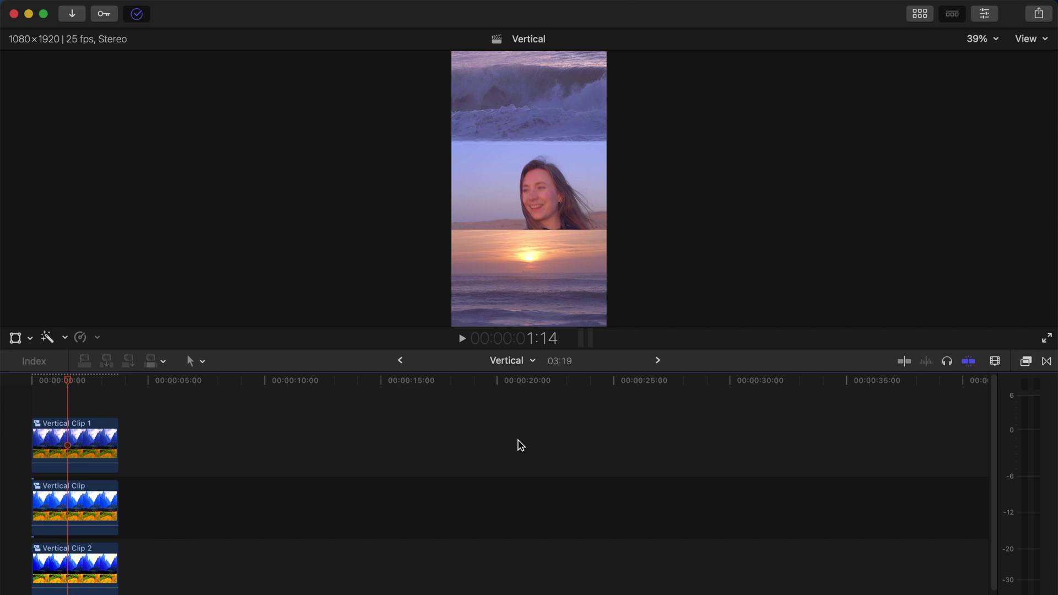
click(411, 462)
click(79, 408)
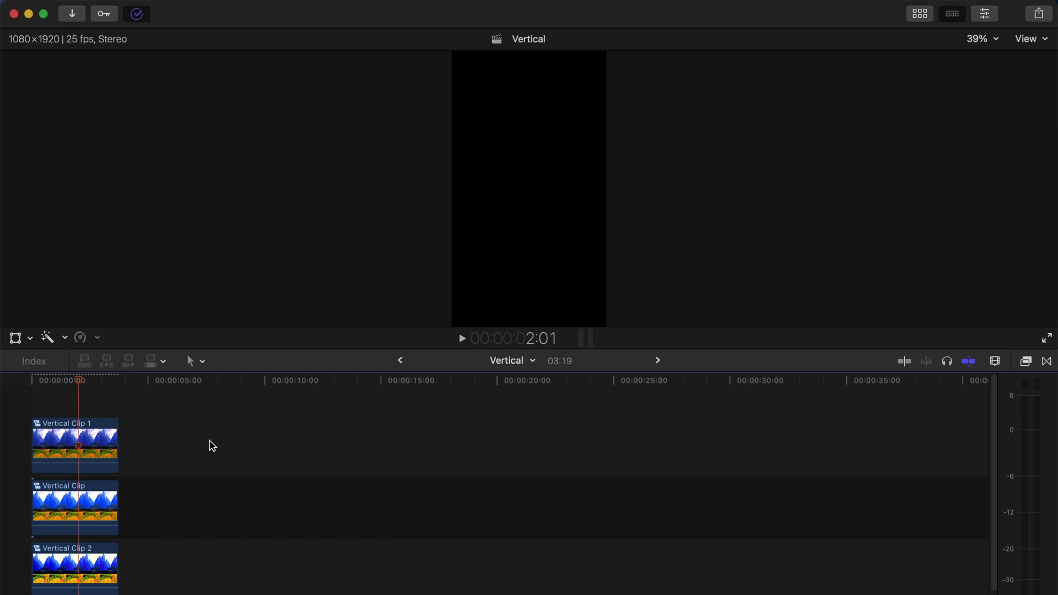
click(86, 446)
click(63, 504)
click(68, 567)
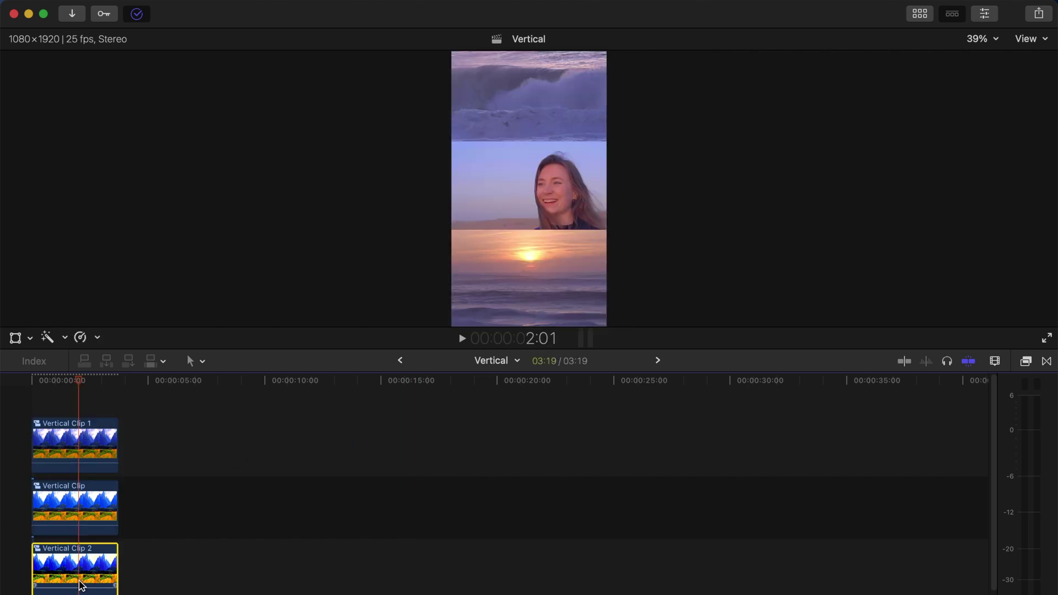
click(378, 499)
click(282, 468)
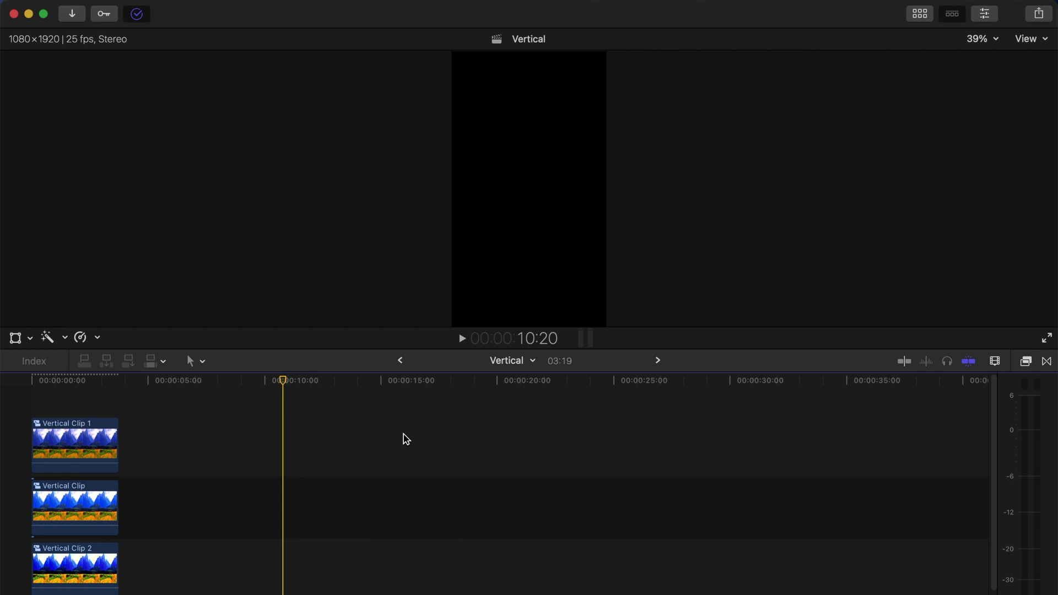
click(1039, 15)
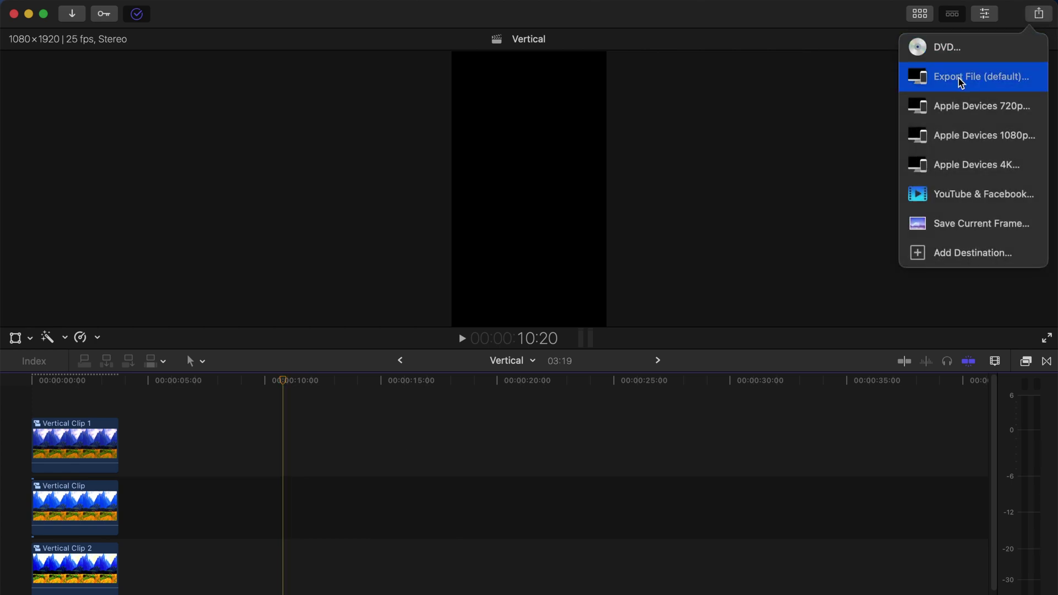
click(961, 82)
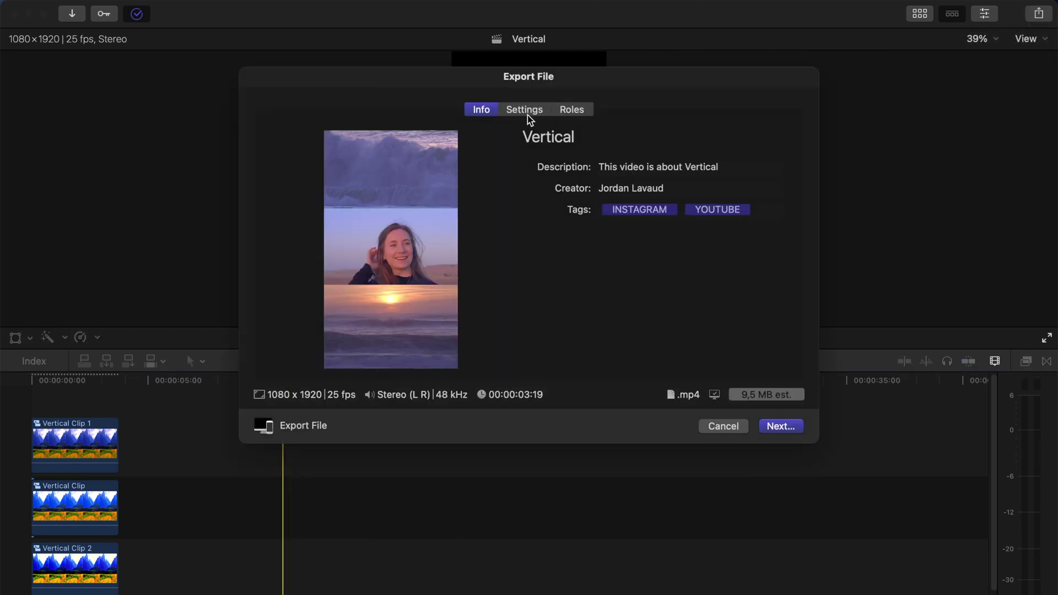
click(520, 110)
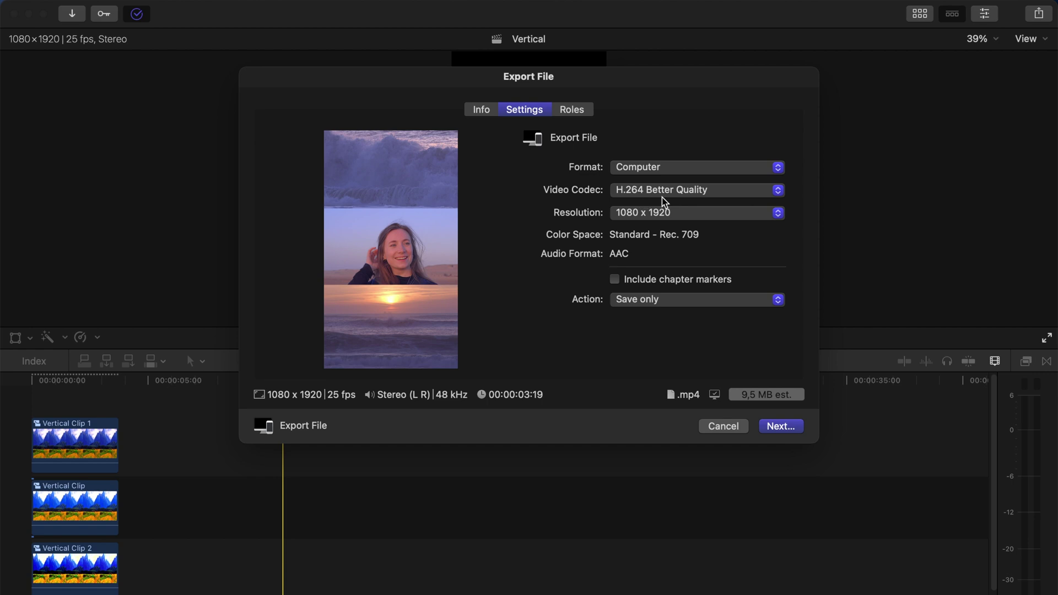
click(748, 192)
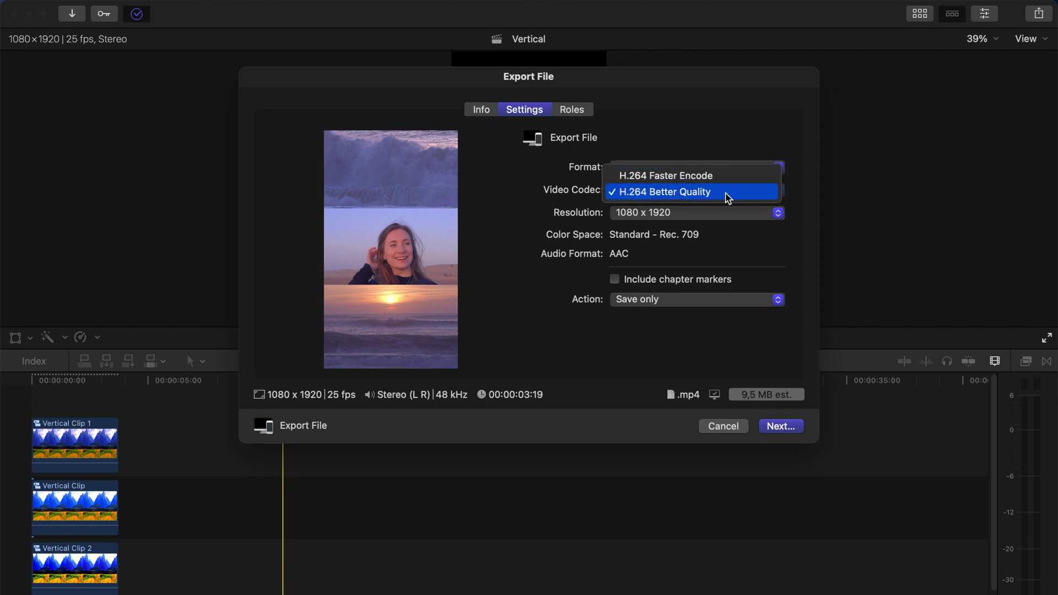
click(726, 193)
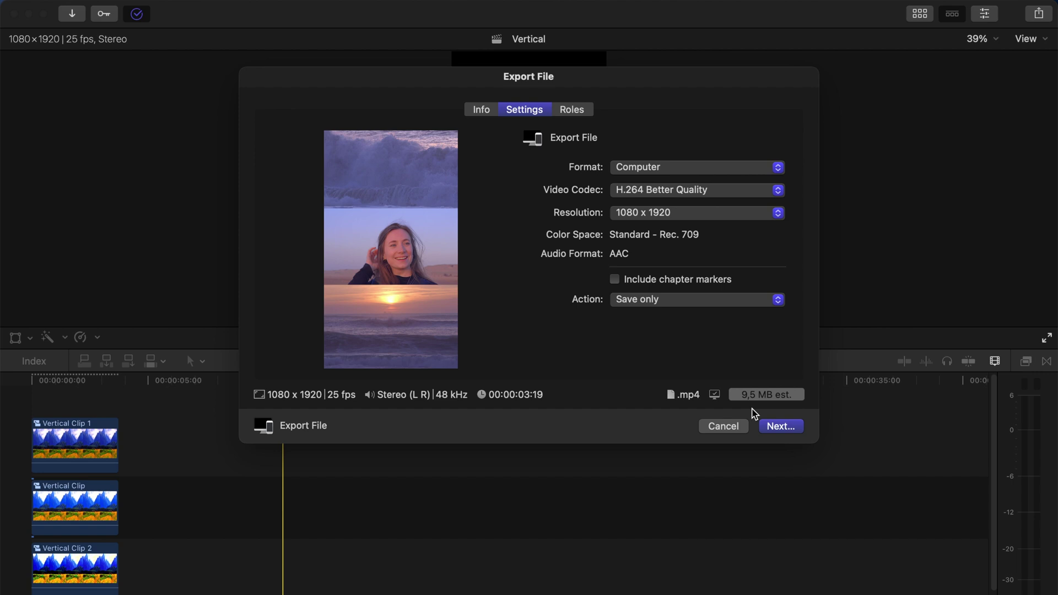
click(723, 427)
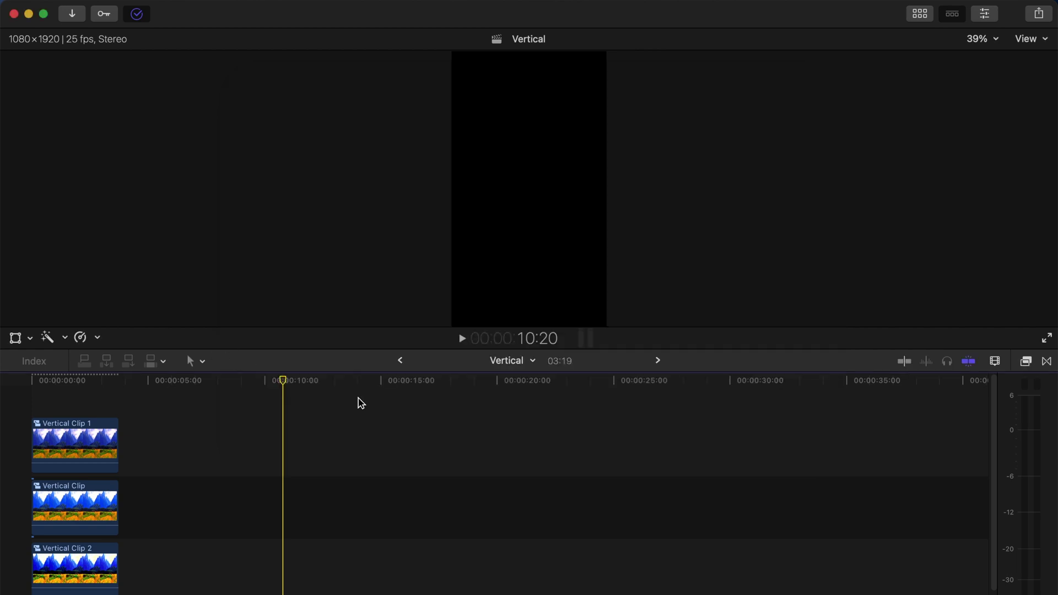